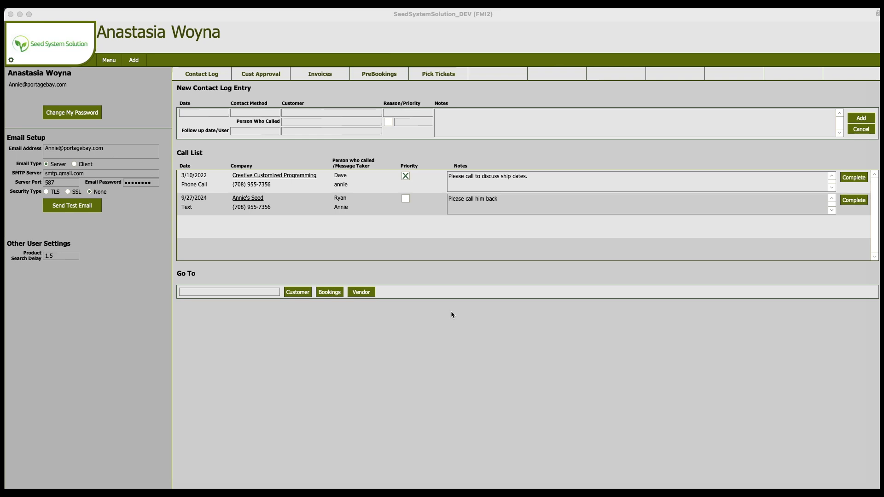
Open the inventory report Position Report by Variety and bring up its filter options
{"action": "left_click", "coordinate": [111, 63]}
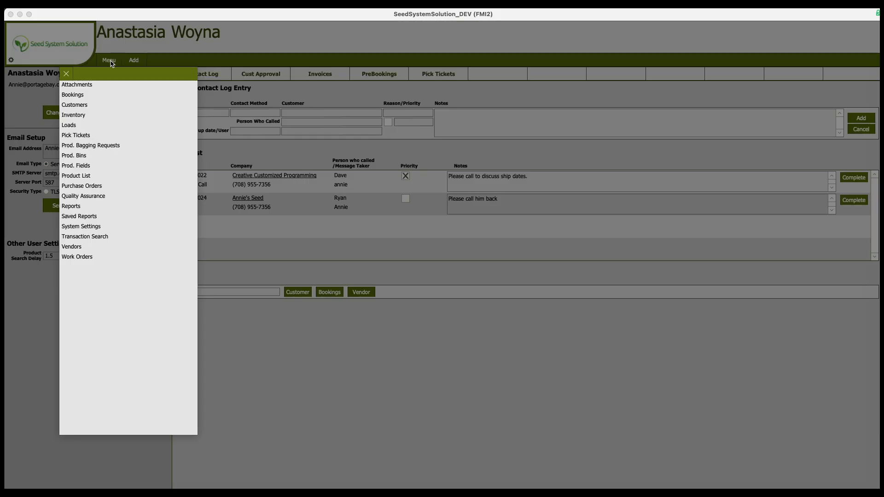
{"action": "left_click", "coordinate": [74, 206]}
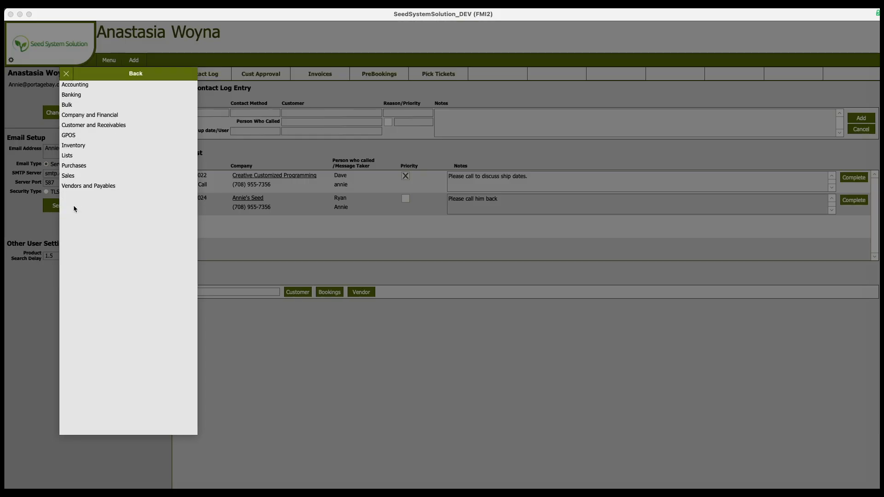
{"action": "left_click", "coordinate": [78, 146]}
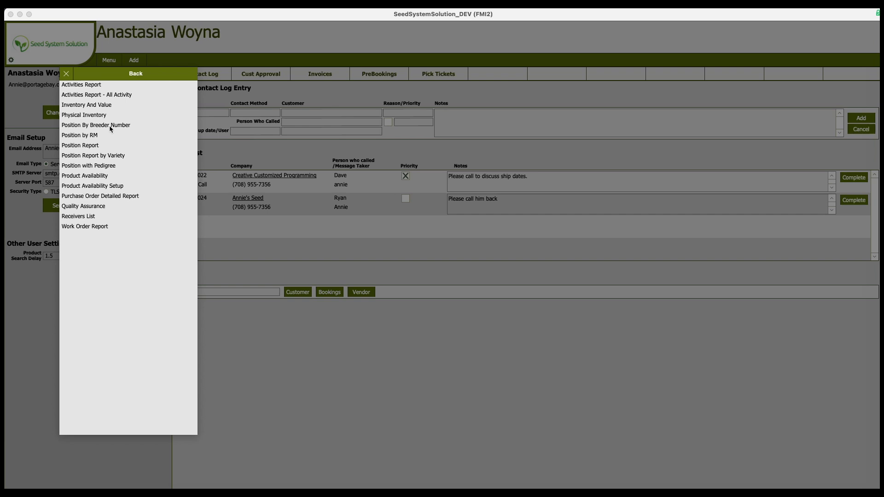
{"action": "left_click", "coordinate": [103, 157]}
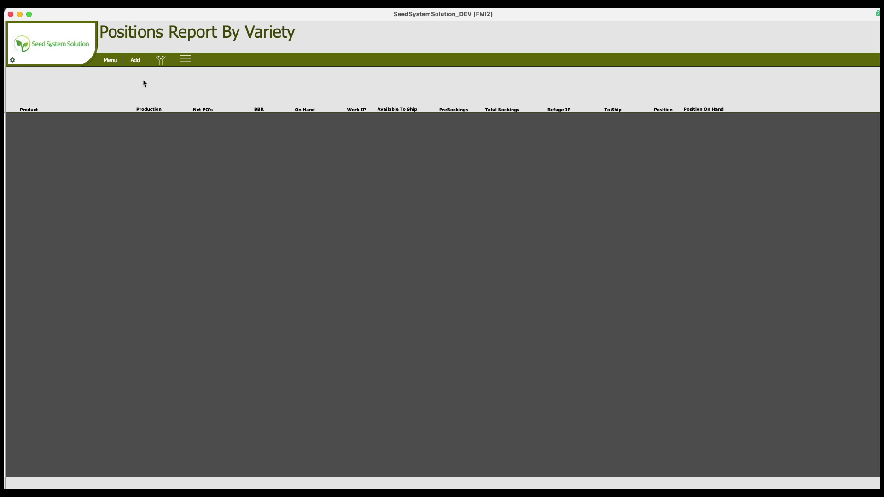
{"action": "left_click", "coordinate": [160, 60]}
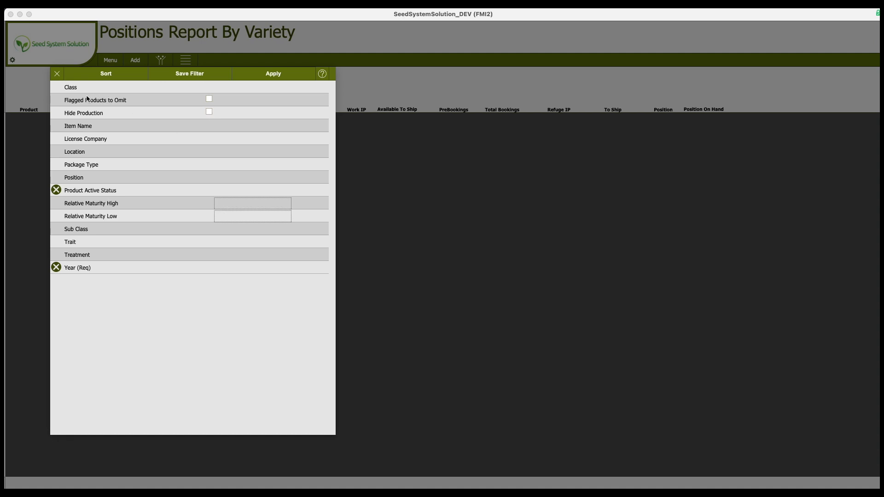
{"action": "left_click", "coordinate": [210, 98]}
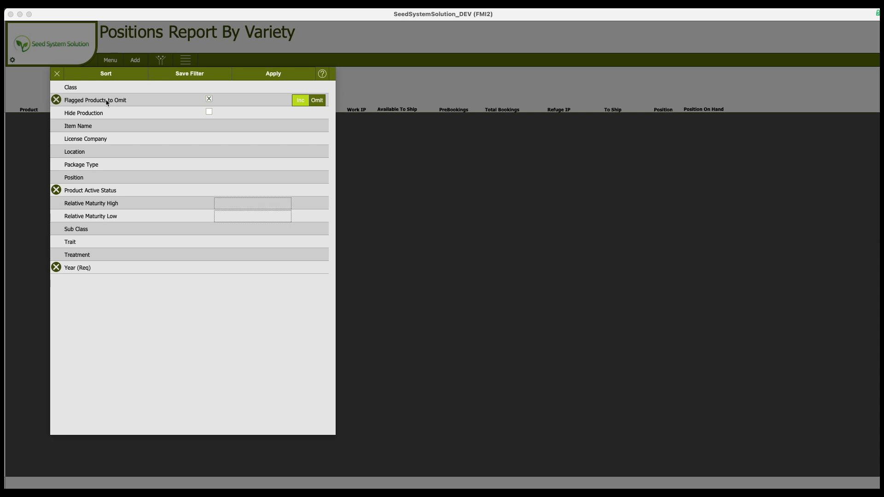
{"action": "left_click", "coordinate": [323, 101]}
{"action": "left_click", "coordinate": [59, 102]}
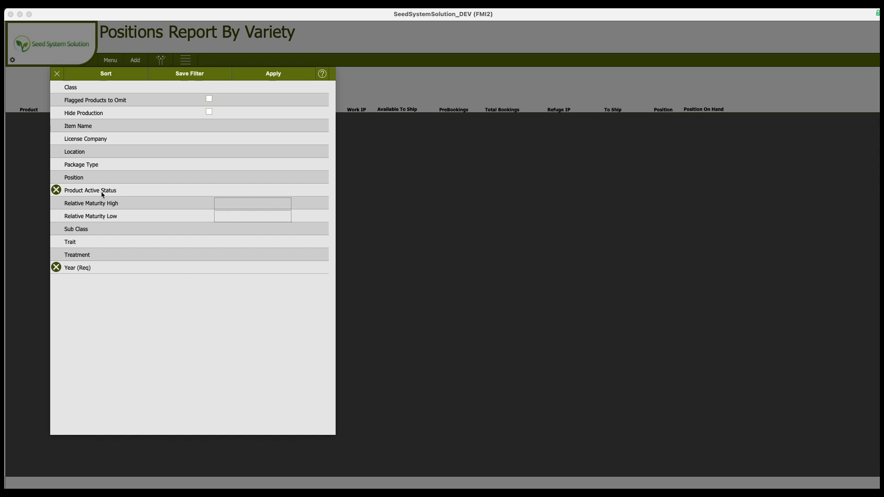
Run the variety position report with its preset filter criteria and sort it by location
{"action": "left_click", "coordinate": [288, 75]}
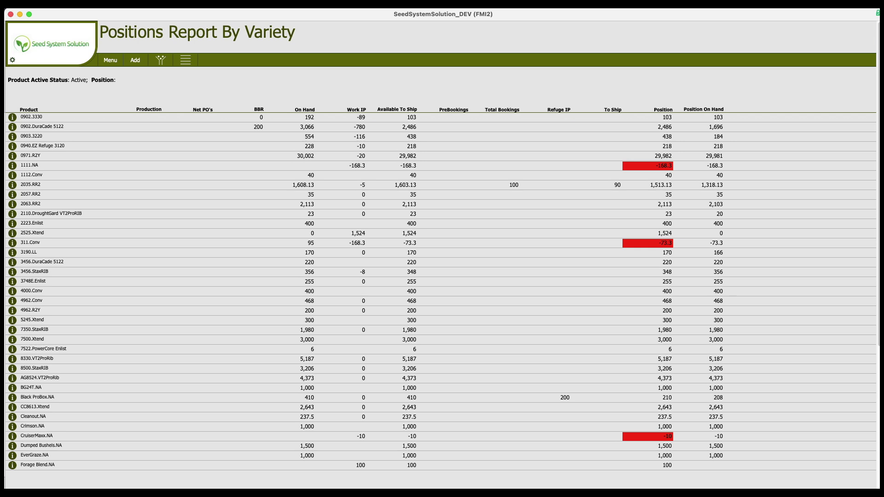
{"action": "left_click", "coordinate": [186, 60]}
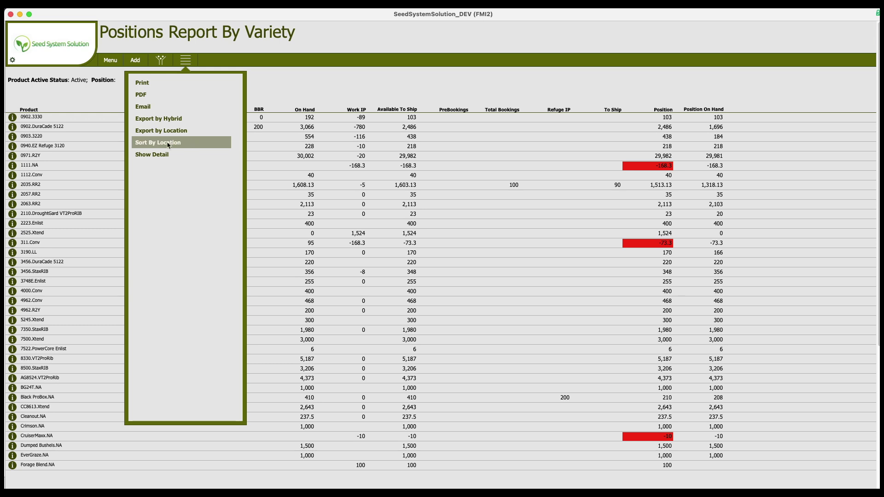
{"action": "left_click", "coordinate": [168, 143]}
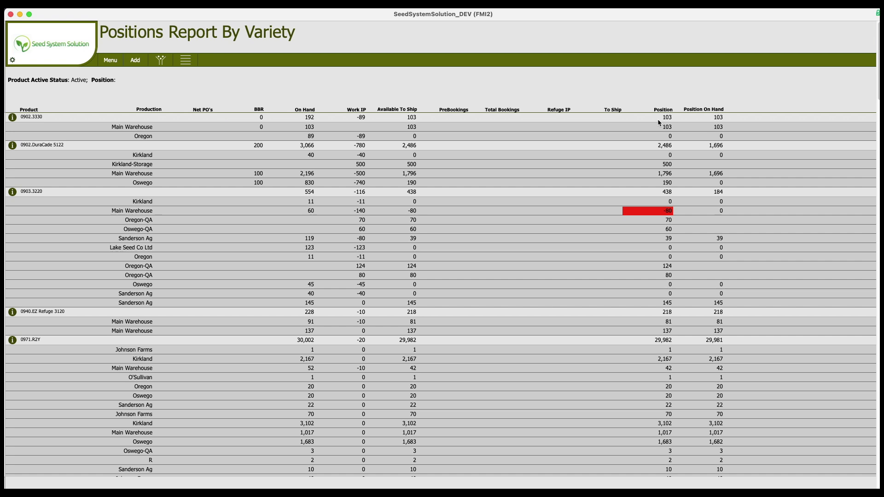
View the product breakdown of variety 0902.3330, and switch the report to its detailed view
{"action": "left_click", "coordinate": [12, 119]}
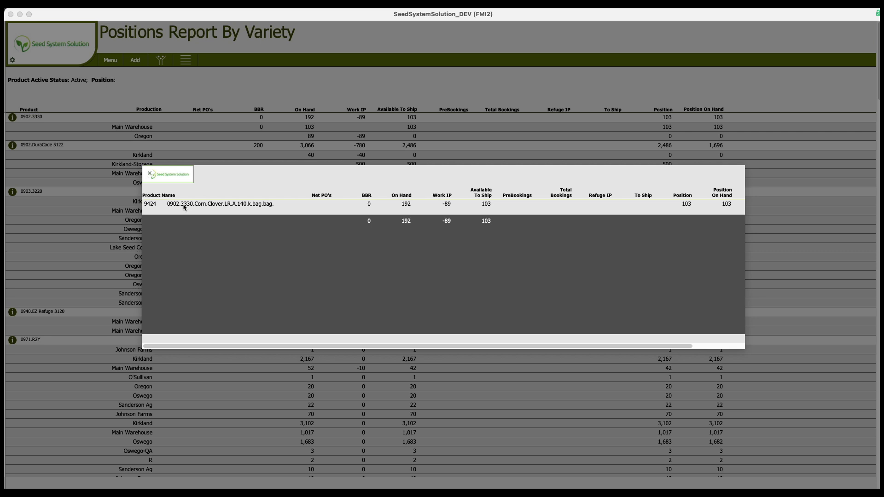
{"action": "left_click", "coordinate": [185, 60]}
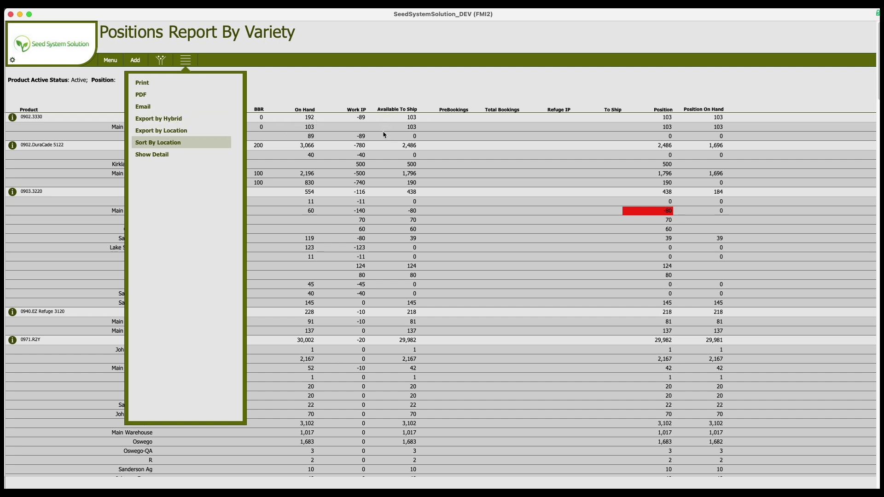
{"action": "left_click", "coordinate": [157, 156]}
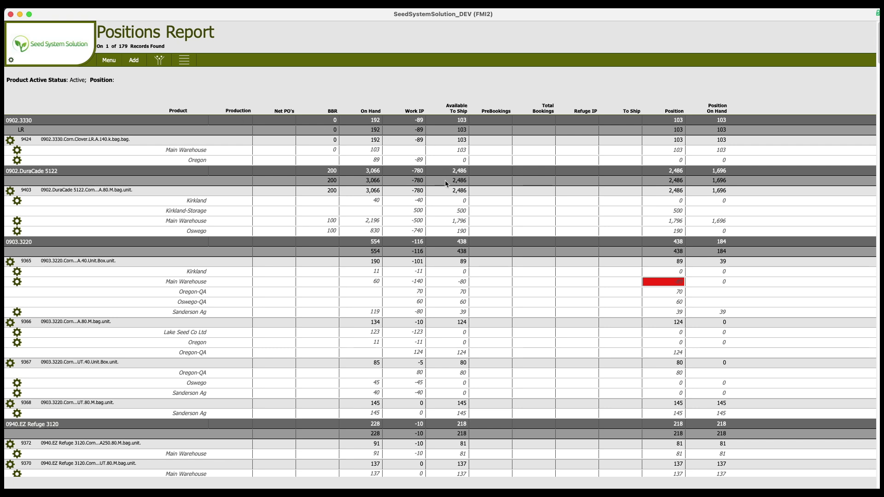
Inspect the Main Warehouse on-hand lots of 0902.DuraCade 5122, sorting them by Available, On Hand and Lot
{"action": "left_click", "coordinate": [410, 232]}
{"action": "left_click", "coordinate": [372, 226]}
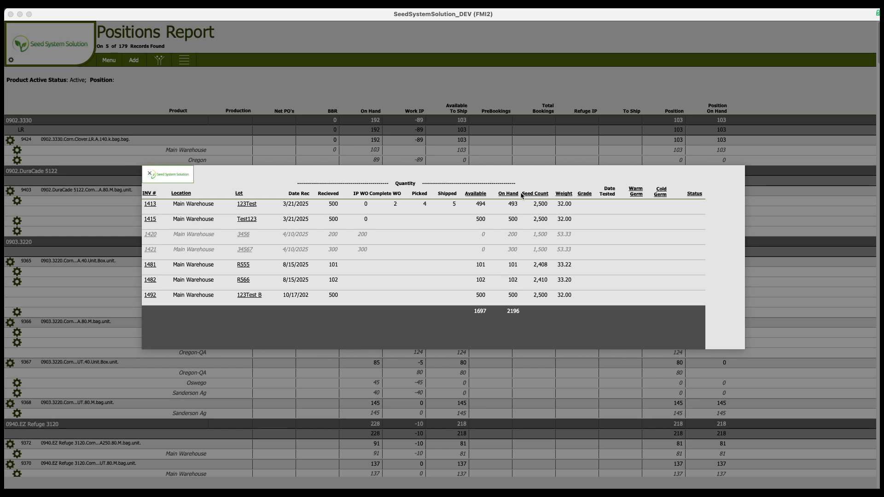
{"action": "left_click", "coordinate": [479, 194]}
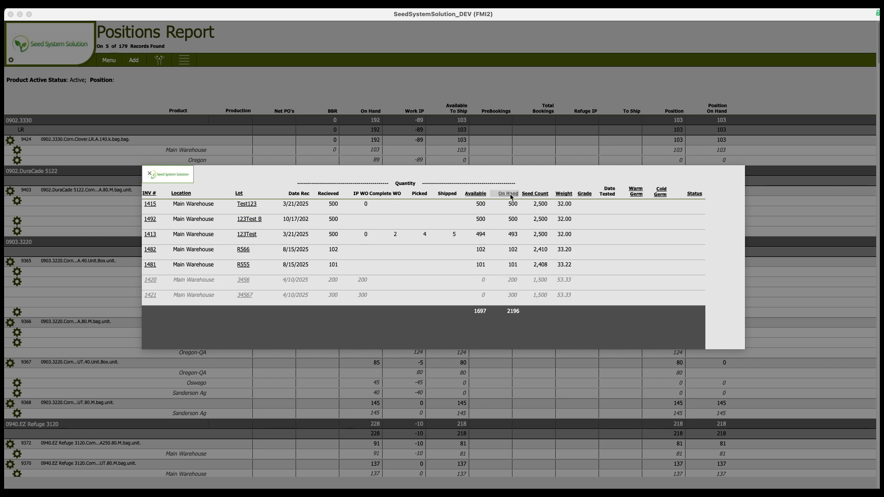
{"action": "left_click", "coordinate": [508, 194]}
{"action": "left_click", "coordinate": [245, 197]}
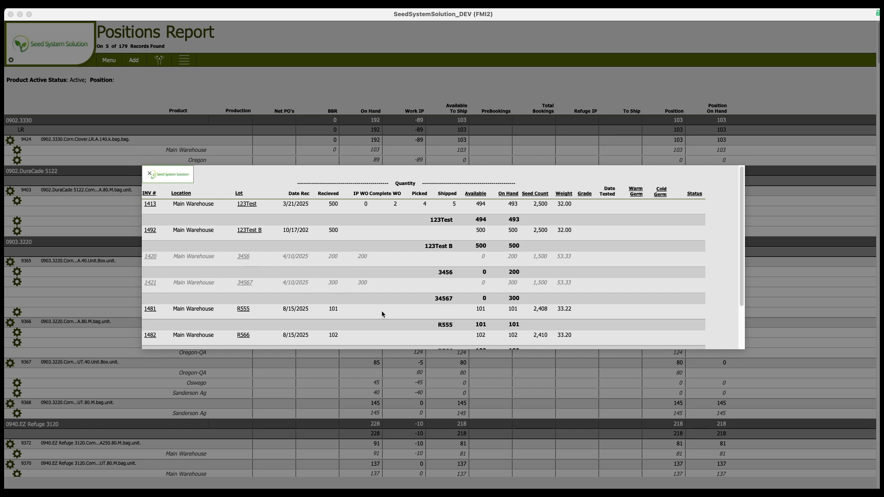
{"action": "left_click", "coordinate": [149, 173]}
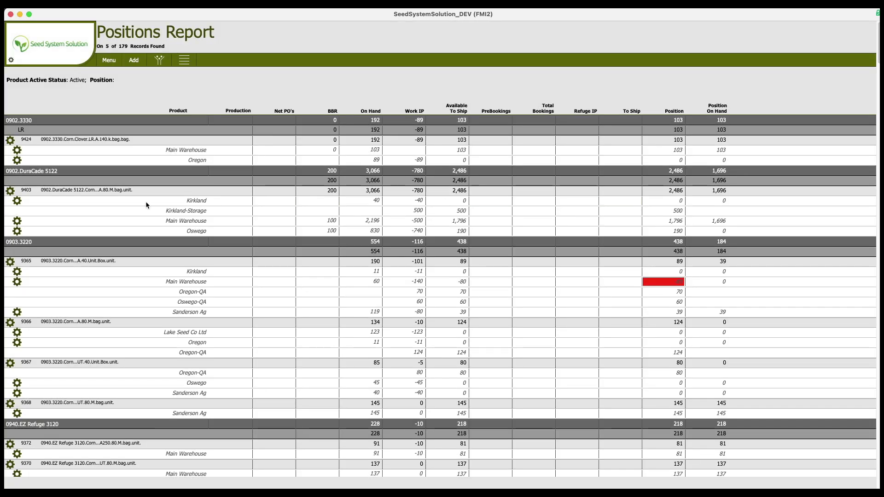
View product 9403's work order options, and the pick ticket options for the Main Warehouse To Ship booking of product 1007
{"action": "left_click", "coordinate": [10, 191]}
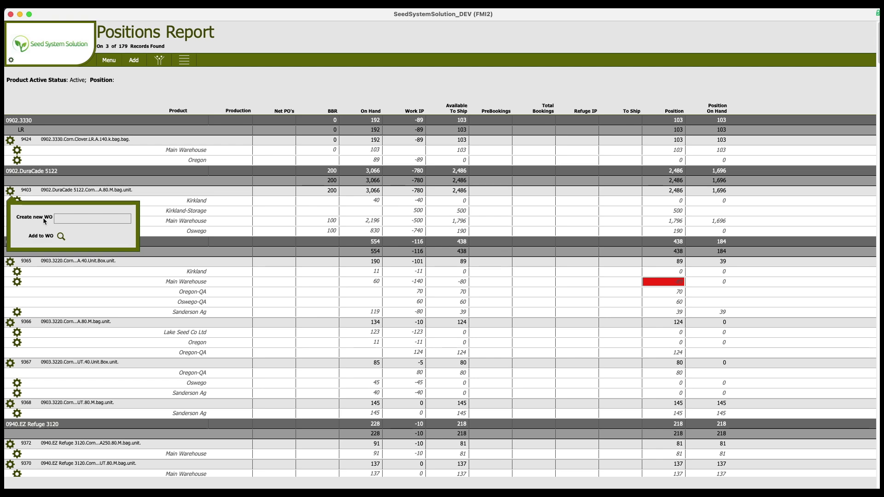
{"action": "scroll", "coordinate": [616, 289], "scroll_direction": "down", "scroll_amount": 20}
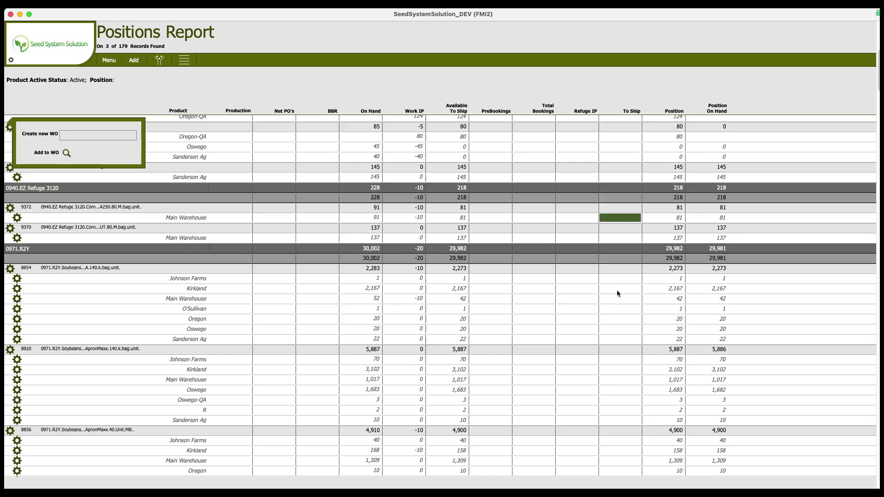
{"action": "scroll", "coordinate": [618, 303], "scroll_direction": "down", "scroll_amount": 5}
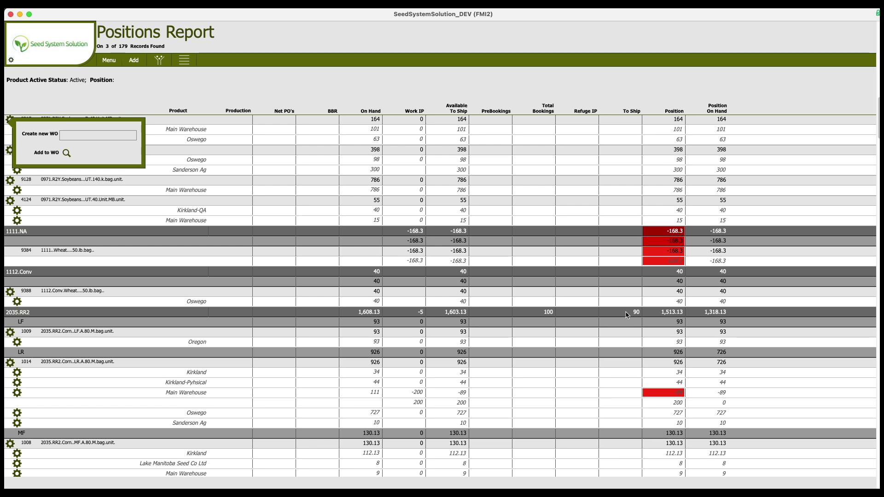
{"action": "scroll", "coordinate": [625, 312], "scroll_direction": "down", "scroll_amount": 8}
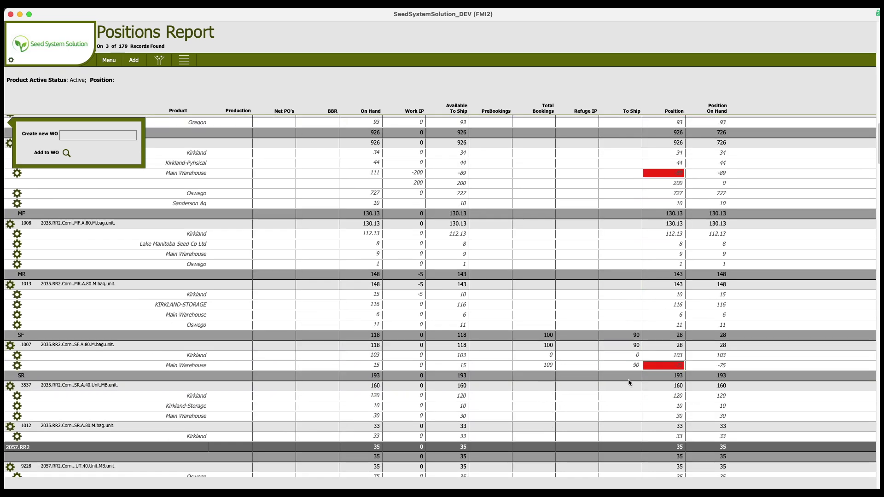
{"action": "left_click", "coordinate": [631, 365]}
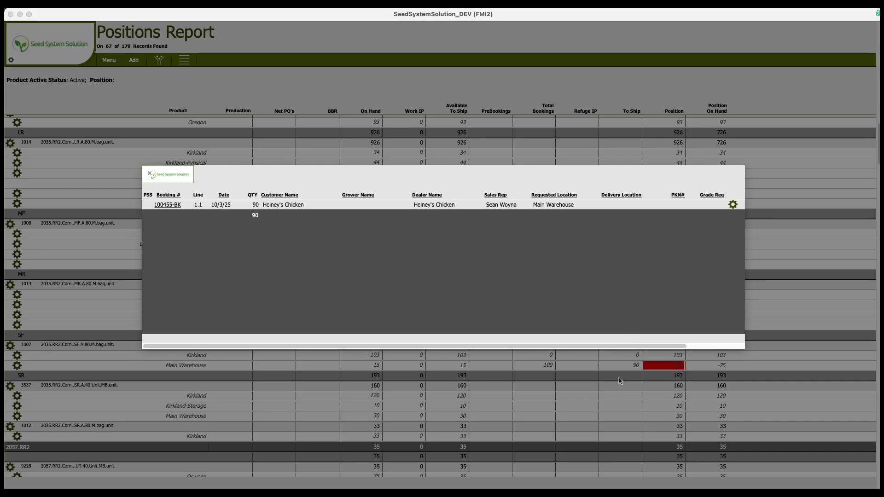
{"action": "left_click", "coordinate": [732, 205]}
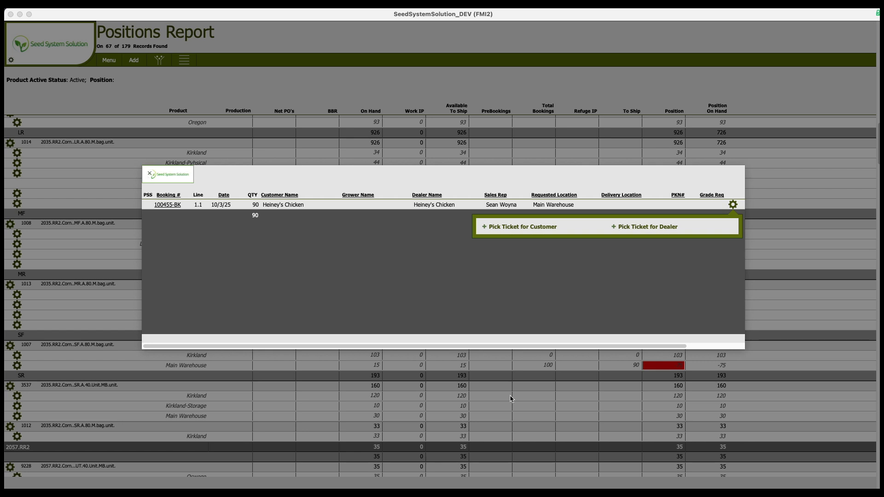
{"action": "key", "text": "Escape"}
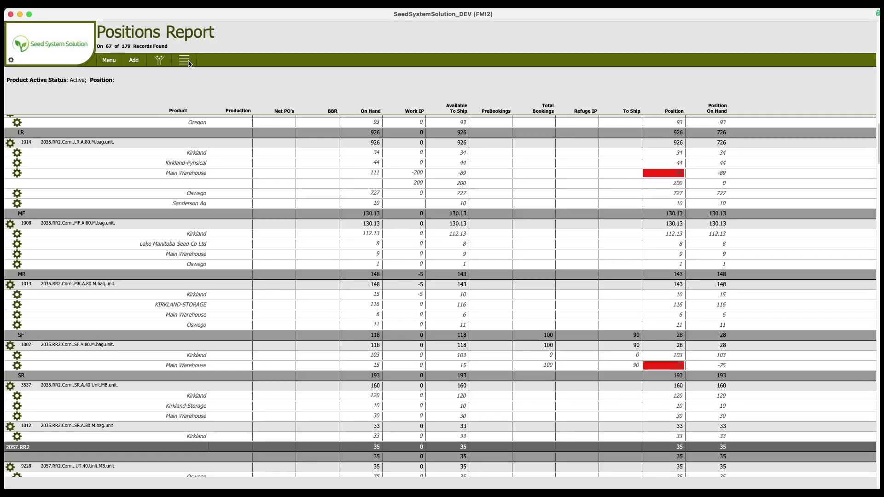
Run the Position By Breeder Number inventory report with its preset filter criteria and look through its rows
{"action": "left_click", "coordinate": [188, 62]}
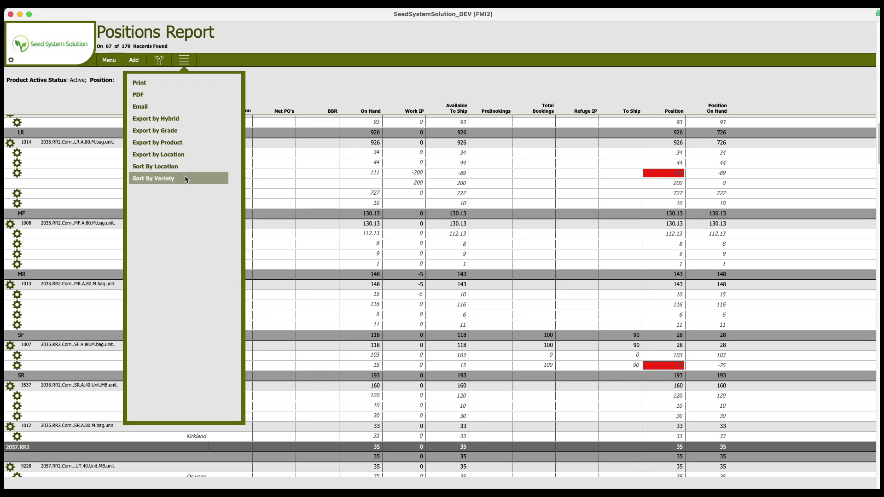
{"action": "left_click", "coordinate": [101, 64]}
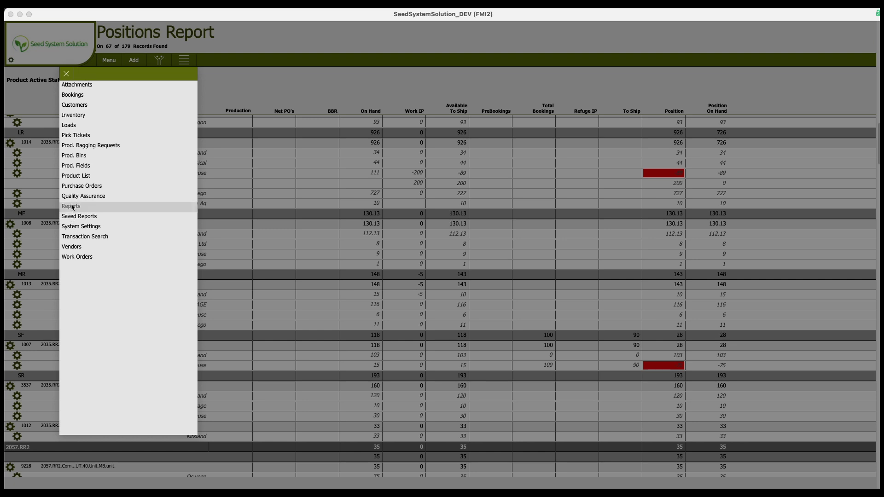
{"action": "left_click", "coordinate": [72, 208]}
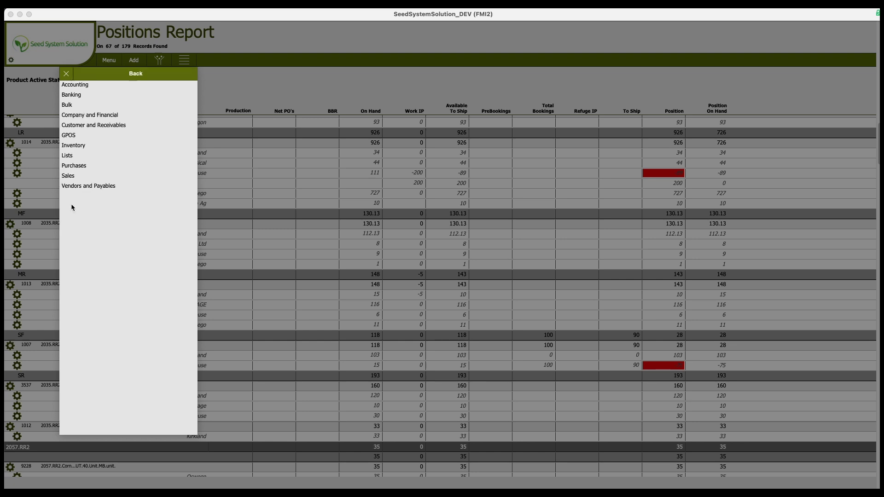
{"action": "left_click", "coordinate": [70, 147]}
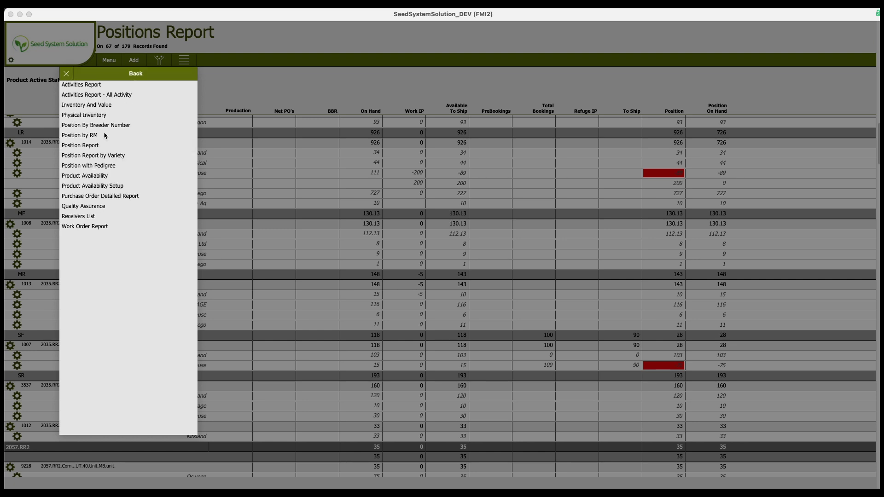
{"action": "left_click", "coordinate": [104, 123]}
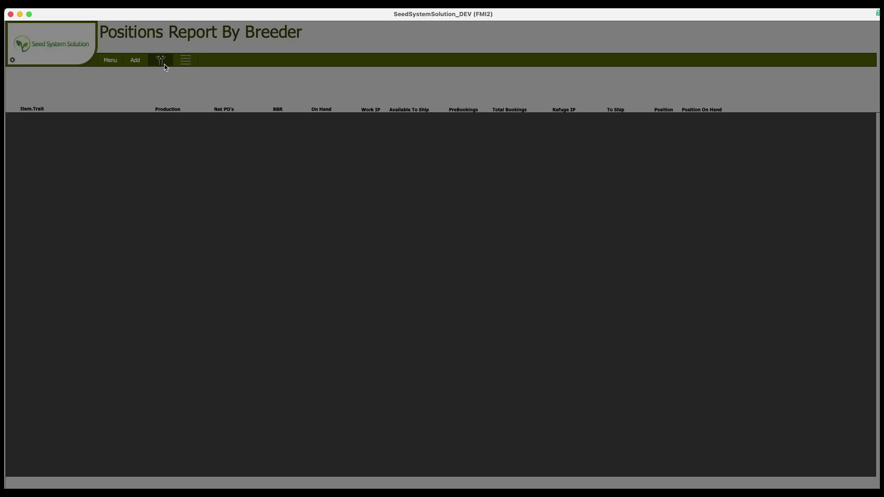
{"action": "left_click", "coordinate": [164, 64]}
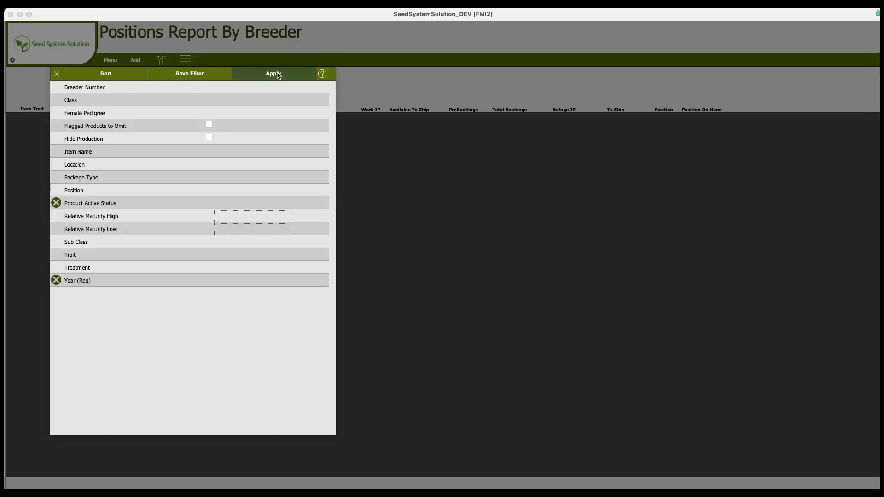
{"action": "left_click", "coordinate": [219, 203]}
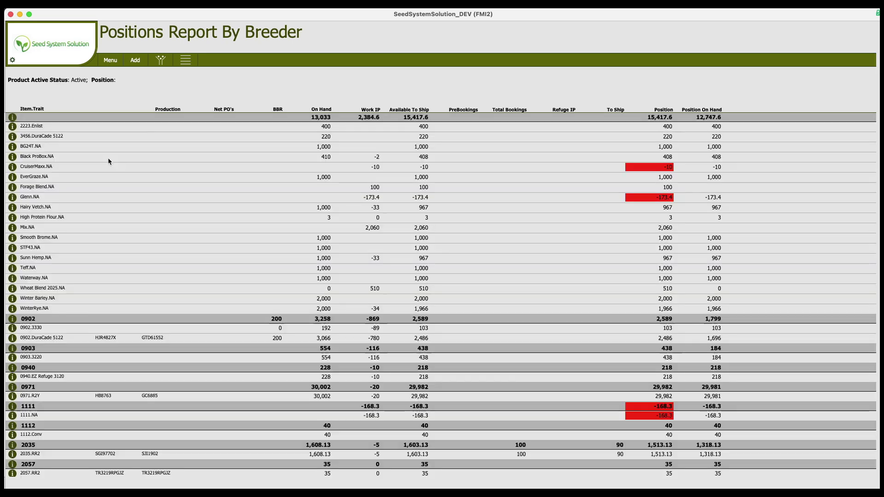
{"action": "scroll", "coordinate": [72, 351], "scroll_direction": "down", "scroll_amount": 2}
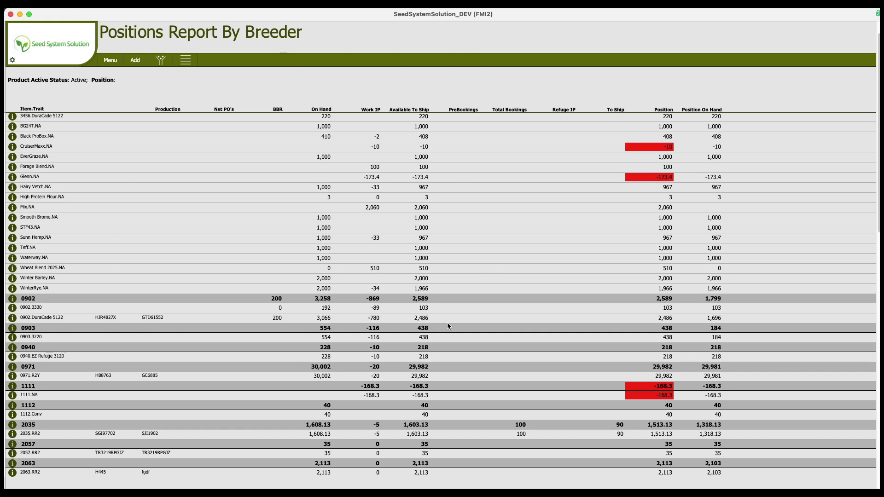
{"action": "scroll", "coordinate": [447, 322], "scroll_direction": "down", "scroll_amount": 3}
{"action": "scroll", "coordinate": [452, 343], "scroll_direction": "down", "scroll_amount": 2}
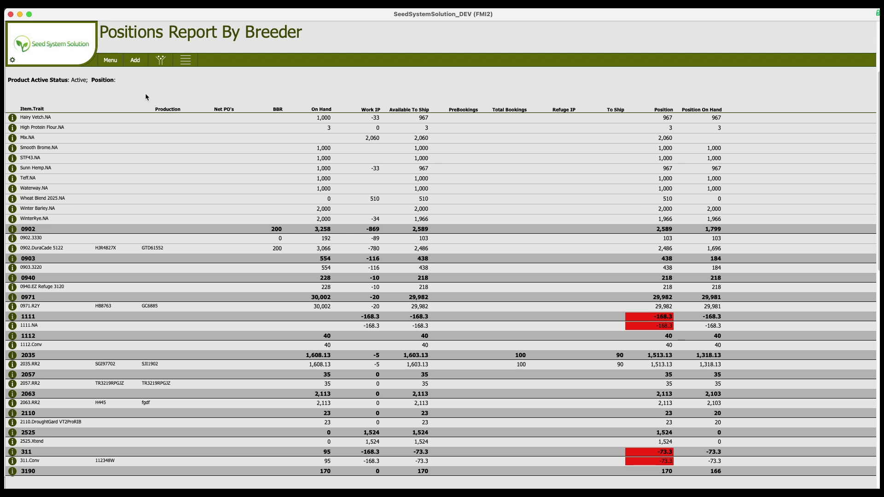
Run the Product Availability inventory report through its filter to list the availability status of each item and trait
{"action": "left_click", "coordinate": [110, 61]}
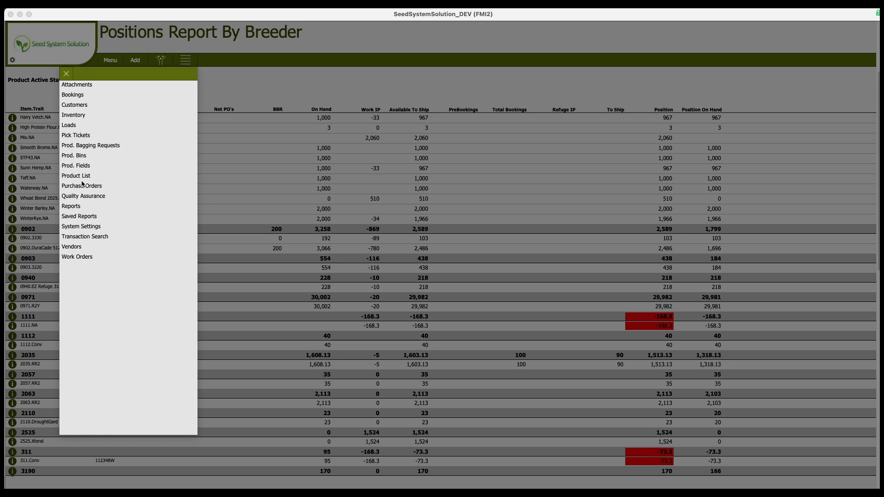
{"action": "left_click", "coordinate": [76, 207]}
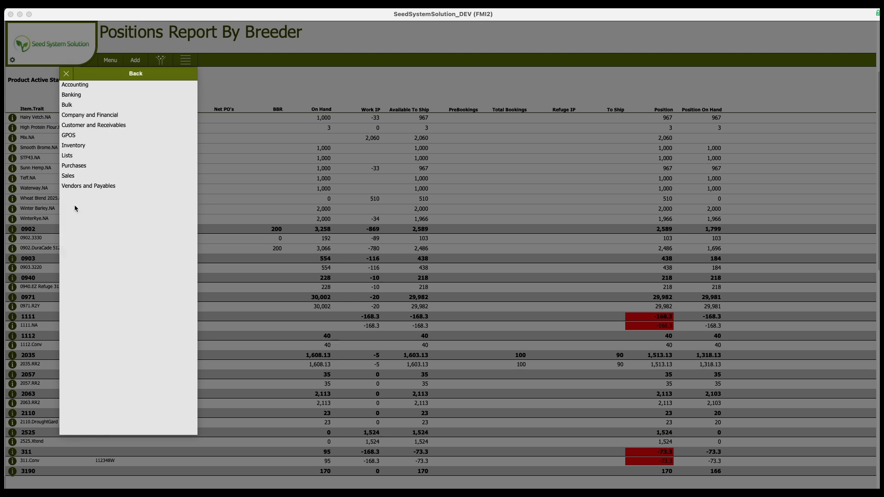
{"action": "left_click", "coordinate": [79, 145]}
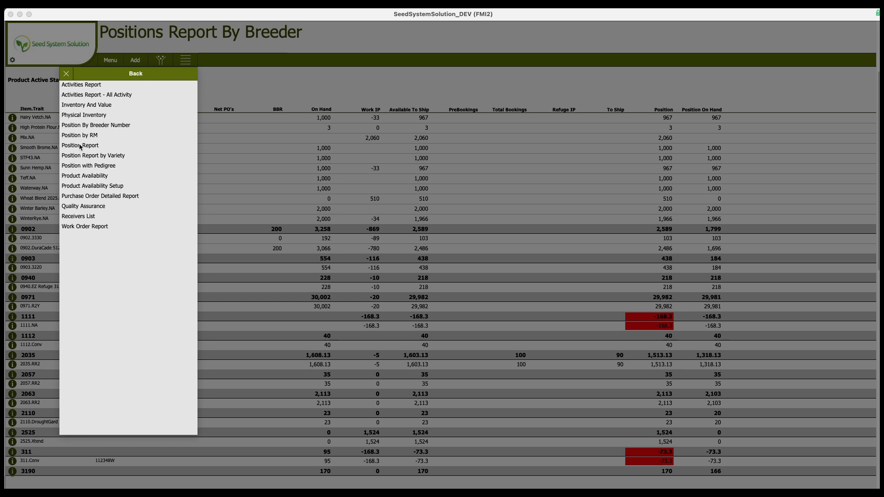
{"action": "left_click", "coordinate": [89, 177]}
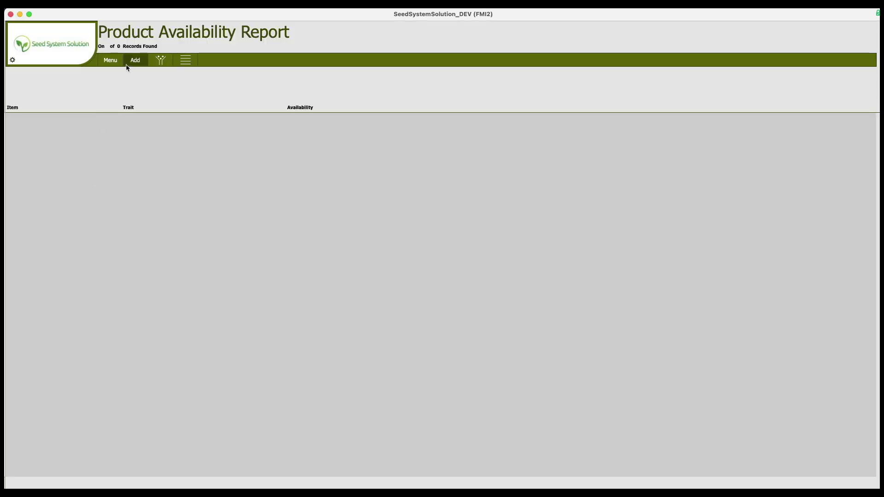
{"action": "left_click", "coordinate": [160, 62]}
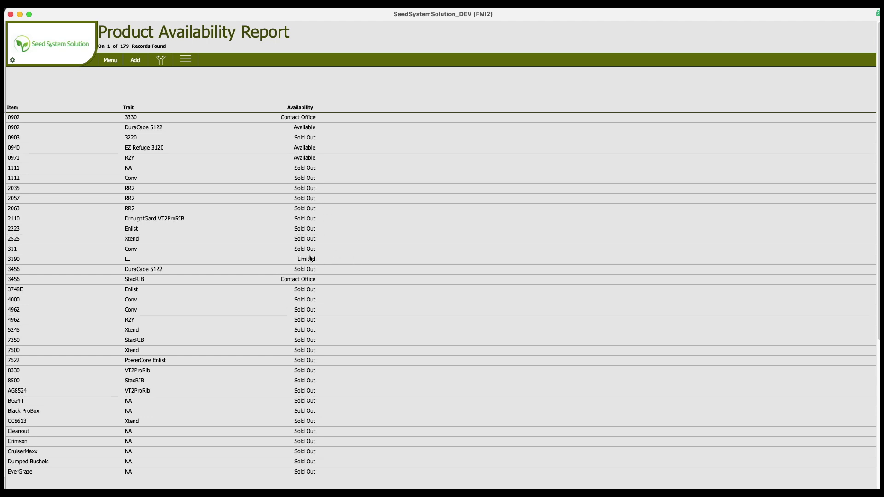
Run the Product Availability Setup inventory report through its filter to list the availability thresholds by item and trait
{"action": "left_click", "coordinate": [111, 60]}
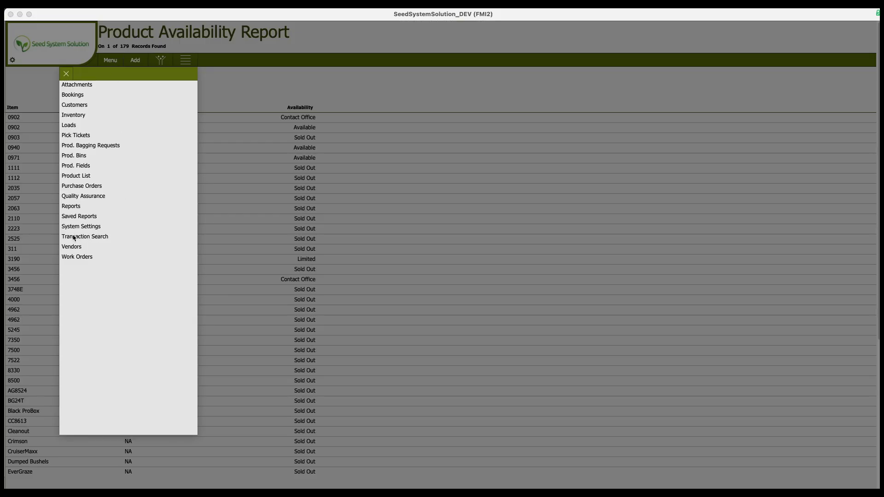
{"action": "left_click", "coordinate": [71, 207]}
{"action": "left_click", "coordinate": [80, 147]}
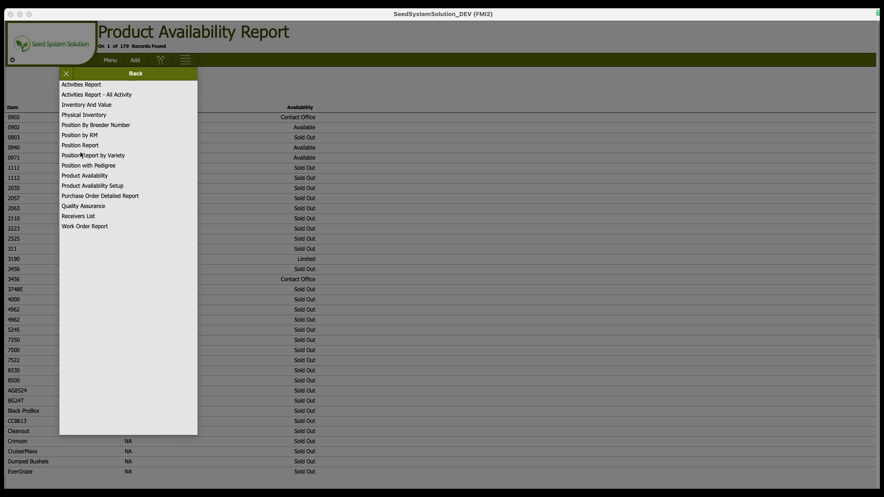
{"action": "left_click", "coordinate": [104, 187]}
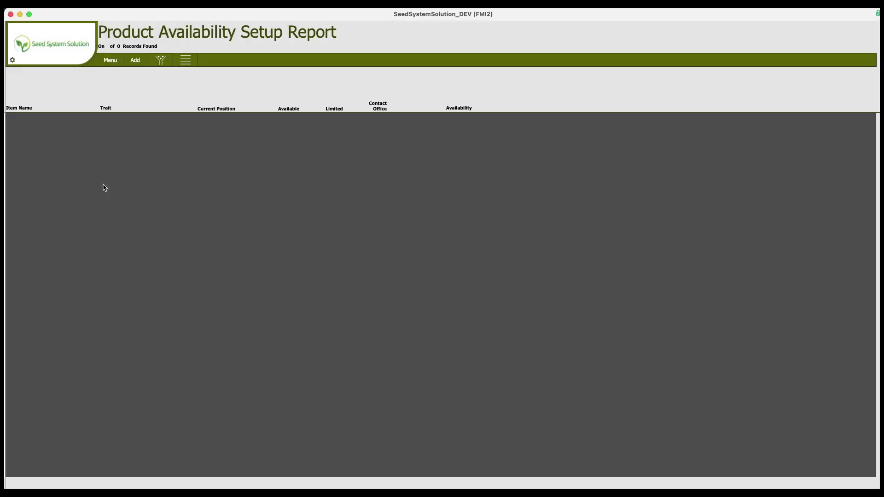
{"action": "left_click", "coordinate": [161, 61]}
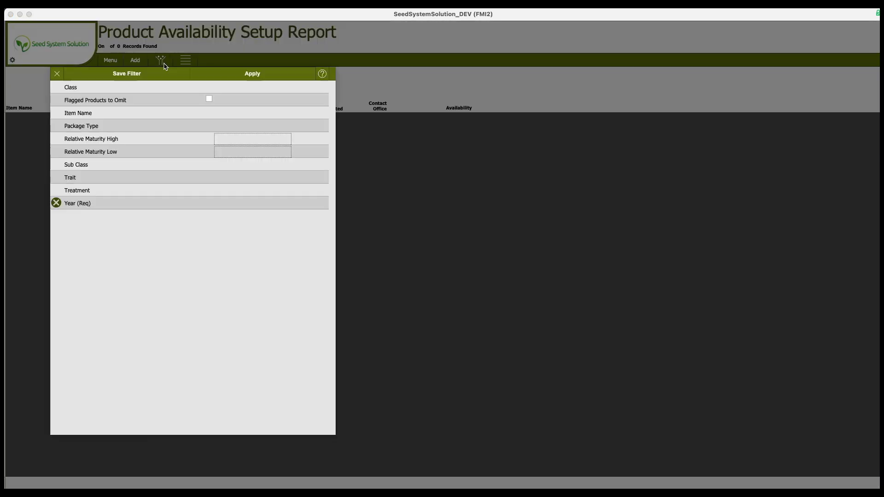
{"action": "left_click", "coordinate": [242, 87]}
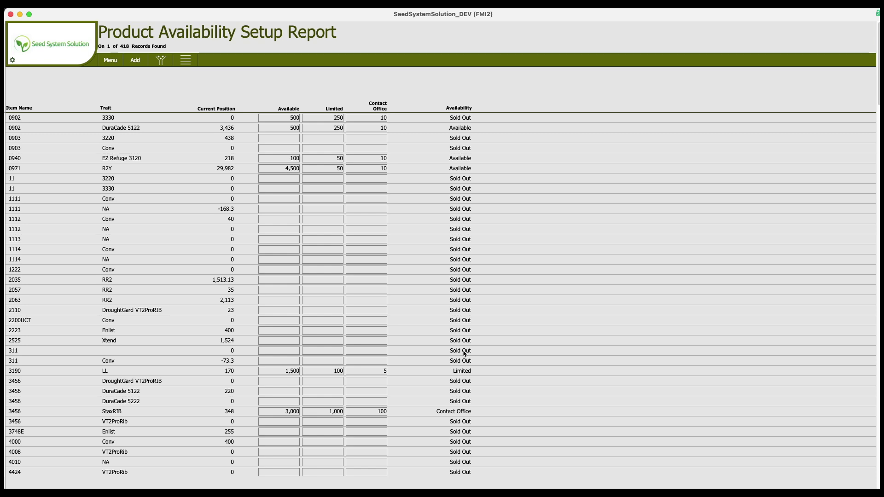
Check the Available threshold of 0902 DuraCade 5122, and set the Contact Office threshold of 1111 Conv to 0
{"action": "left_click", "coordinate": [291, 249]}
{"action": "left_click", "coordinate": [277, 128]}
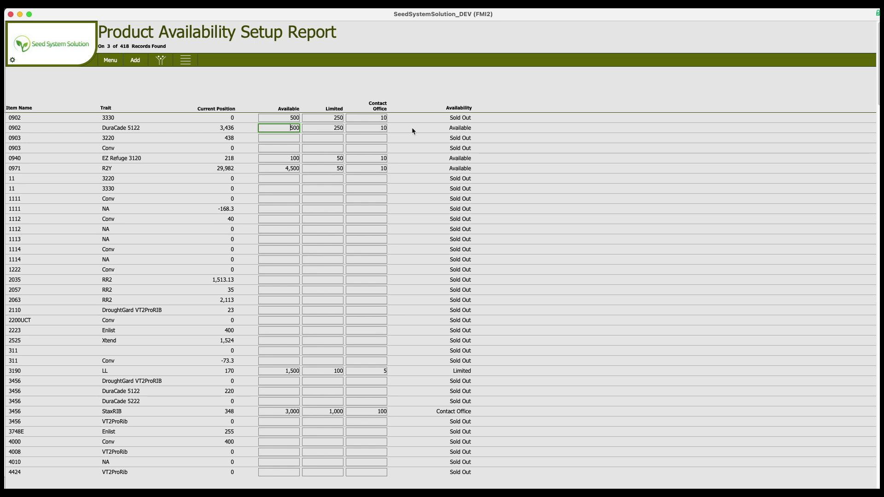
{"action": "left_click", "coordinate": [371, 198]}
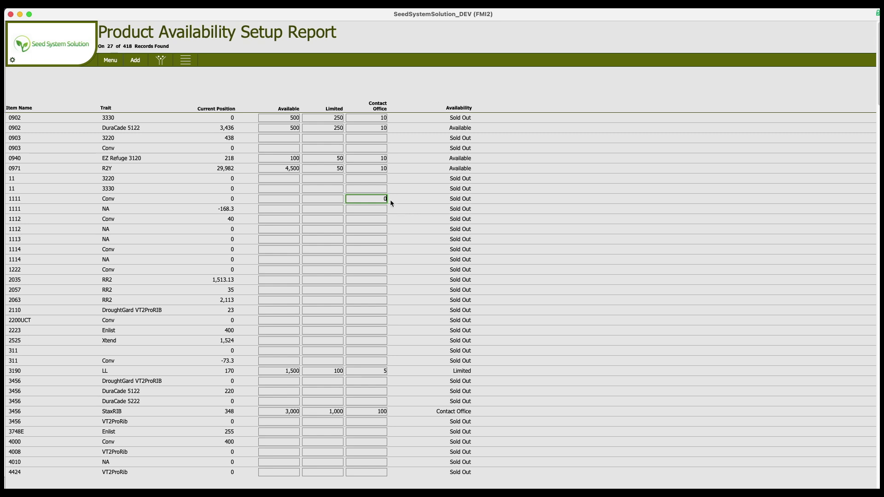
{"action": "key", "text": "Tab"}
{"action": "left_click", "coordinate": [378, 200]}
Inspect the Available and Limited thresholds of item 3190 LL against its availability status
{"action": "left_click", "coordinate": [279, 365]}
{"action": "left_click", "coordinate": [283, 371]}
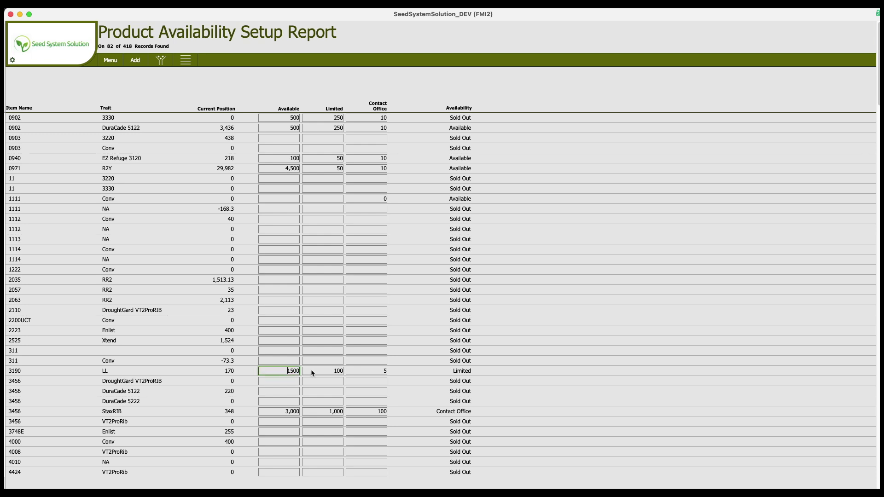
{"action": "left_click", "coordinate": [321, 369]}
{"action": "left_click", "coordinate": [471, 372]}
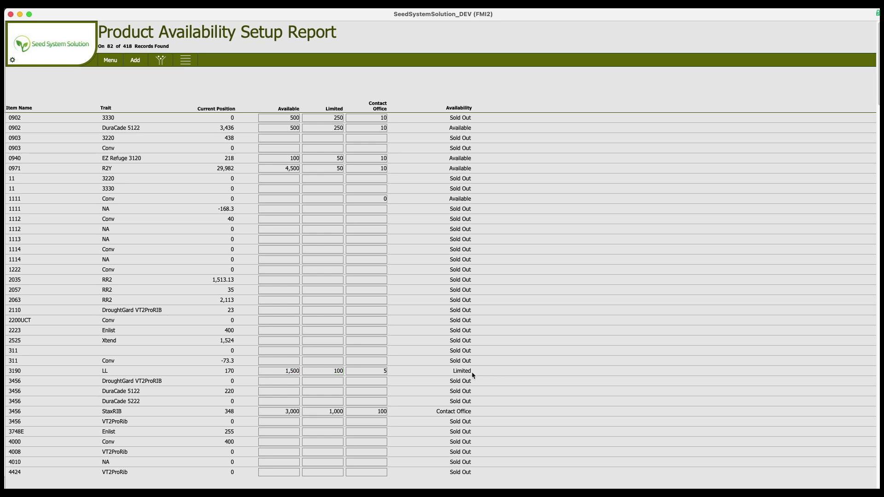